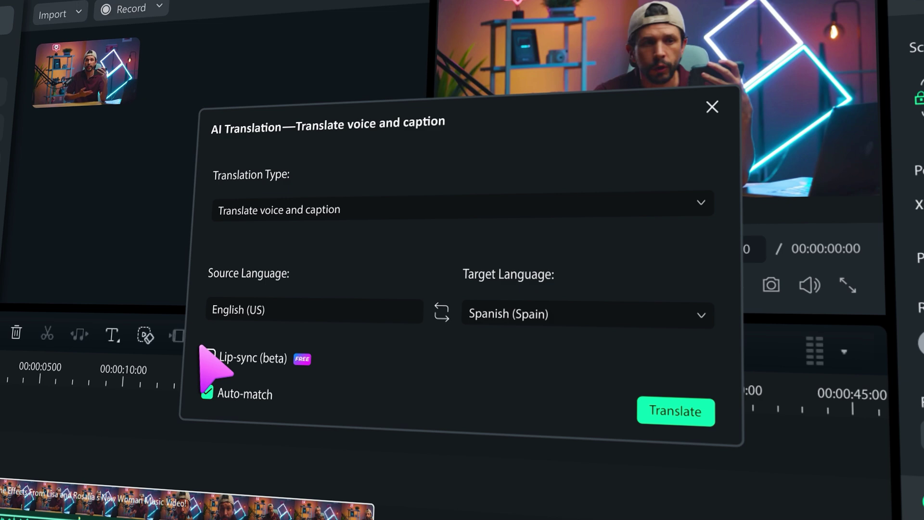
- Set the translation target language to German (Germany) and start translating the clip
left_click(701, 315)
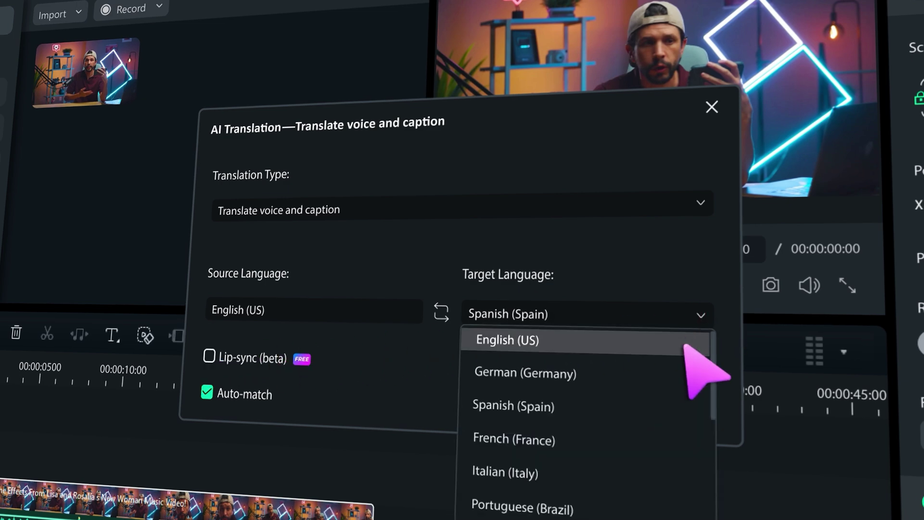
left_click(673, 374)
left_click(387, 367)
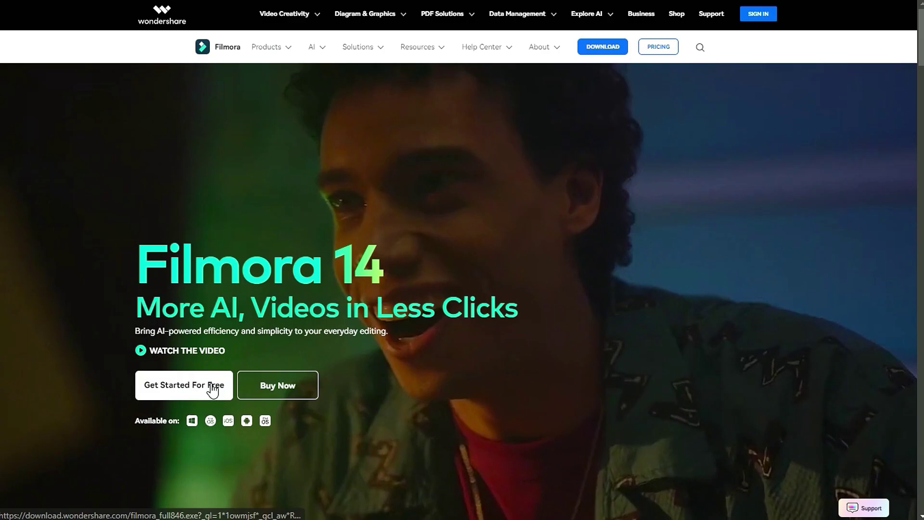
- Download and save the free Filmora installer, then subscribe to Filmora for Creators and open its bell menu
left_click(215, 388)
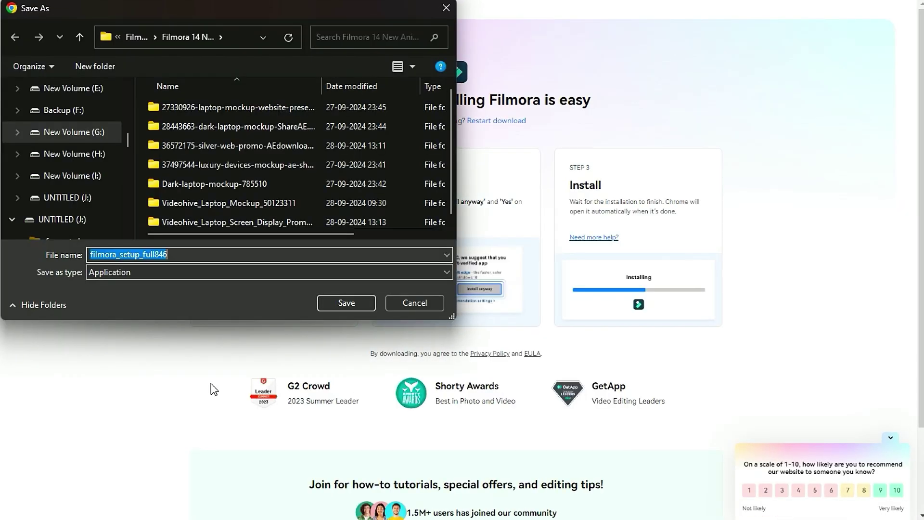
left_click(350, 304)
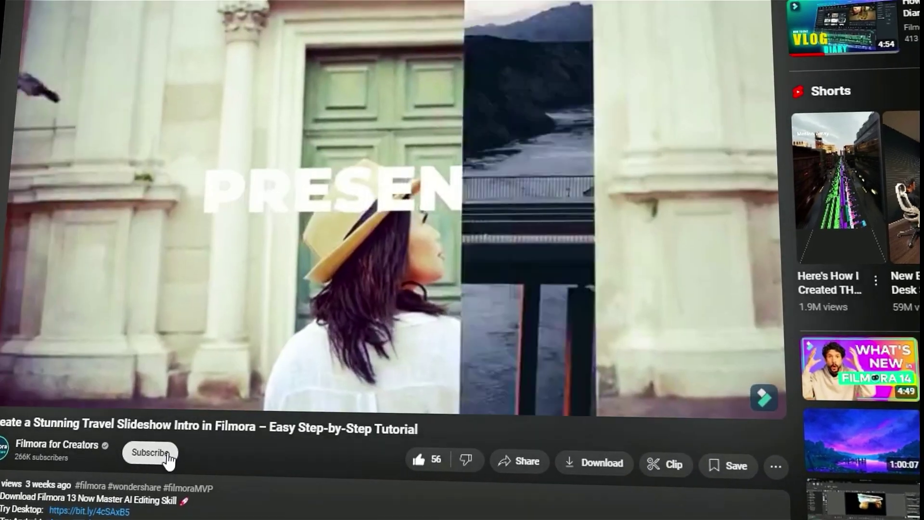
left_click(146, 450)
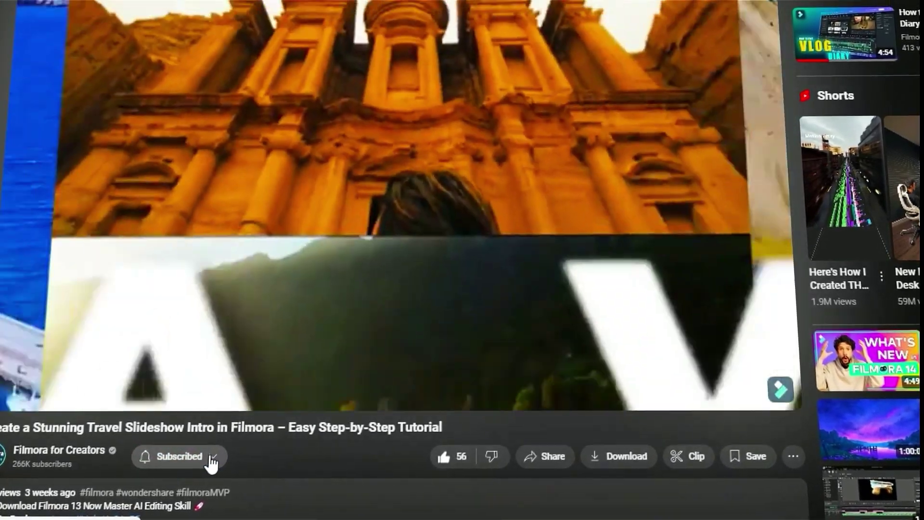
left_click(205, 455)
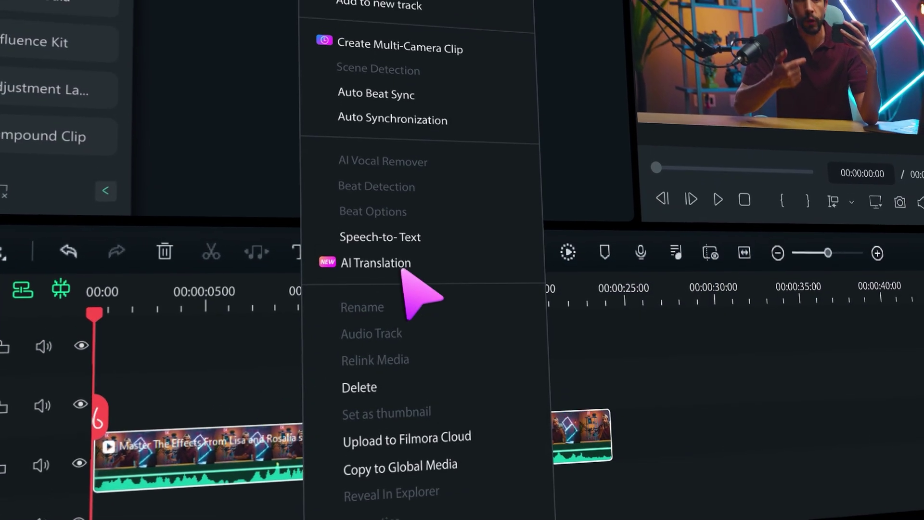
- Set up AI Translation for the timeline clip with German (Germany) as target and lip-sync enabled
left_click(413, 293)
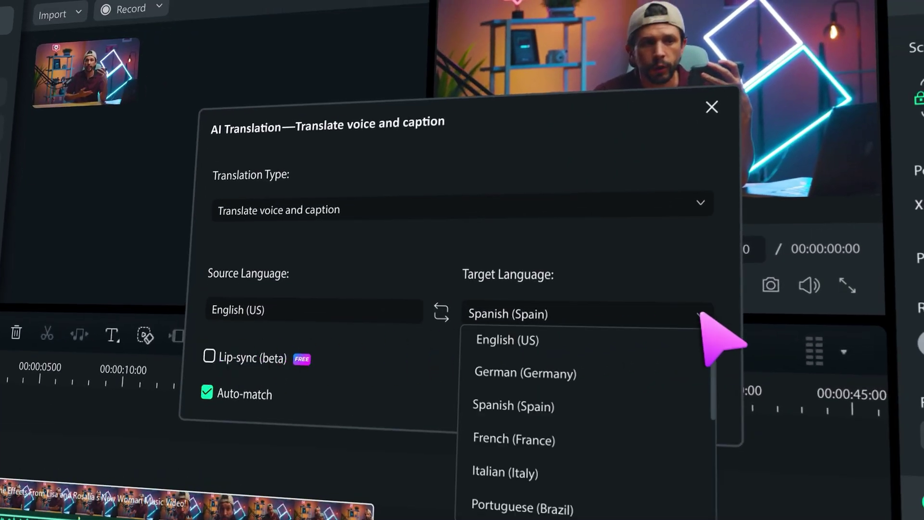
left_click(667, 378)
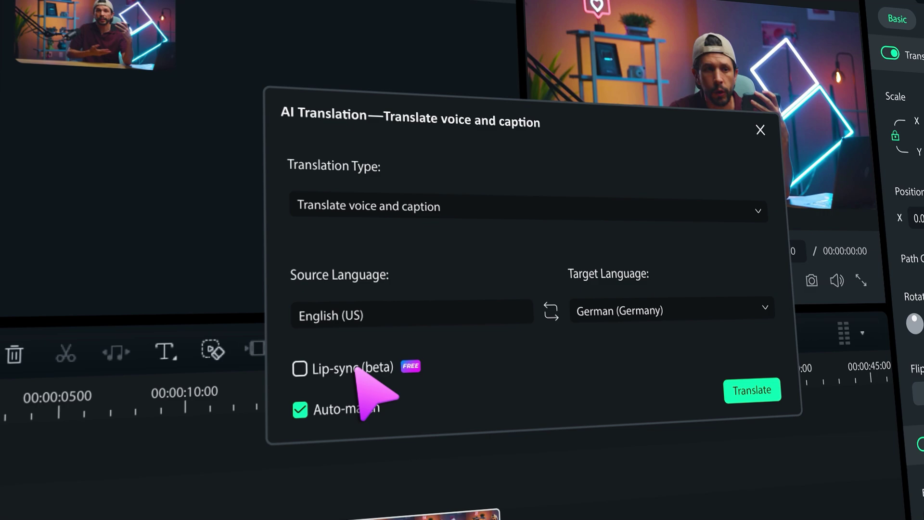
left_click(250, 357)
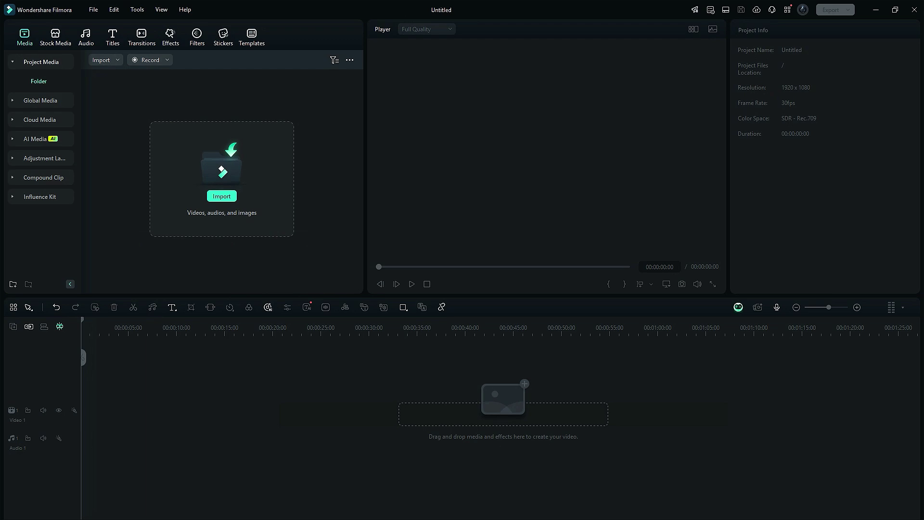
- Import the Clip video file into the media library
left_click(223, 196)
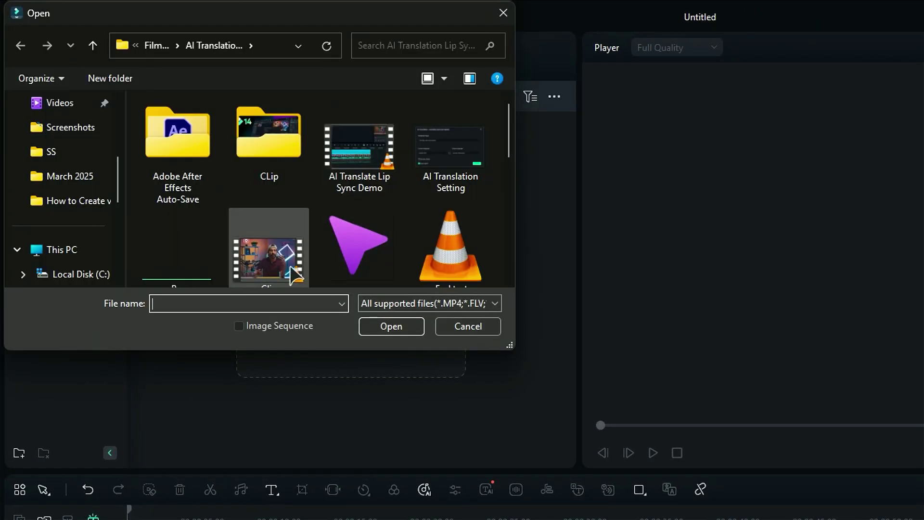
left_click(170, 164)
left_click(361, 329)
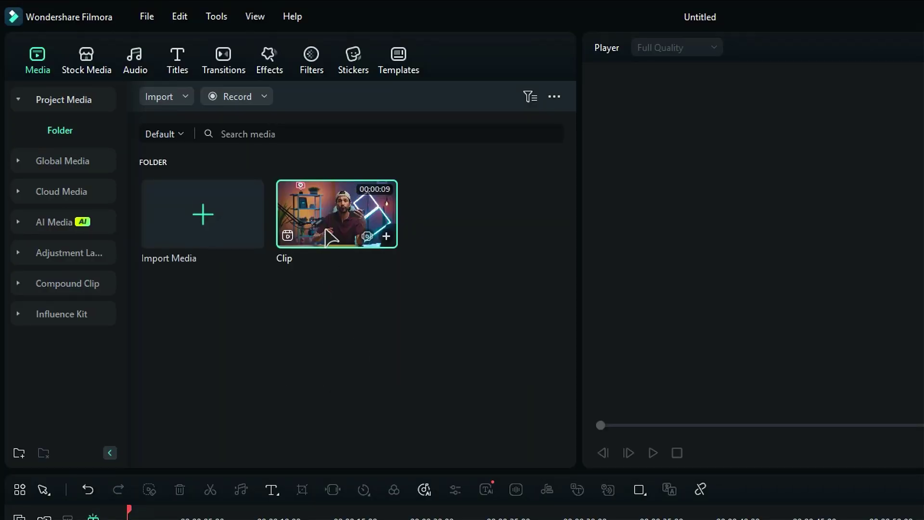
- Place the Clip on the Video 1 track and bring up its AI Translation settings
left_click_drag(331, 237, 135, 424)
right_click(155, 426)
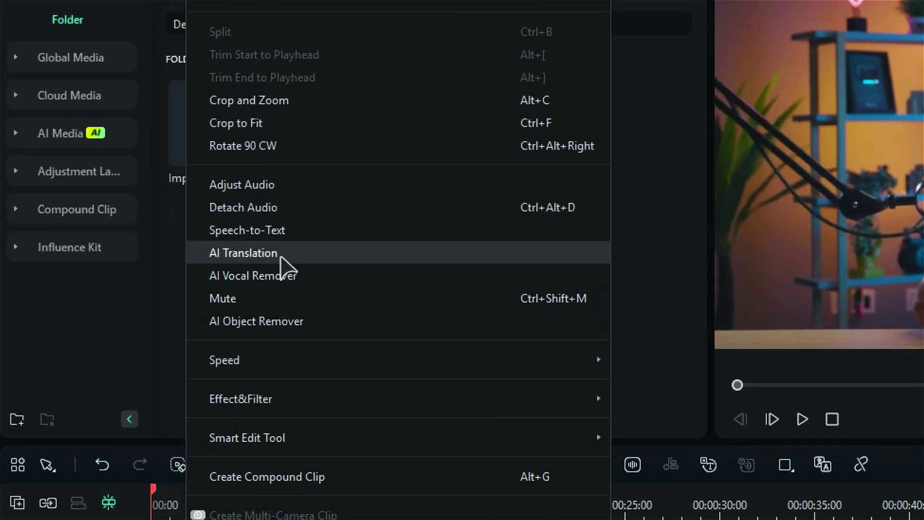
left_click(282, 254)
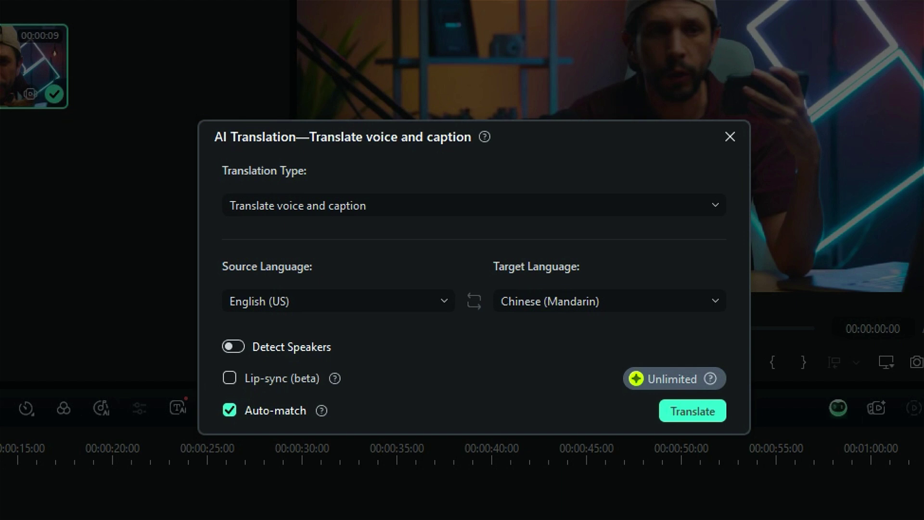
- Translate voice and captions from English (US) to German (Germany) with lip-sync
left_click(430, 210)
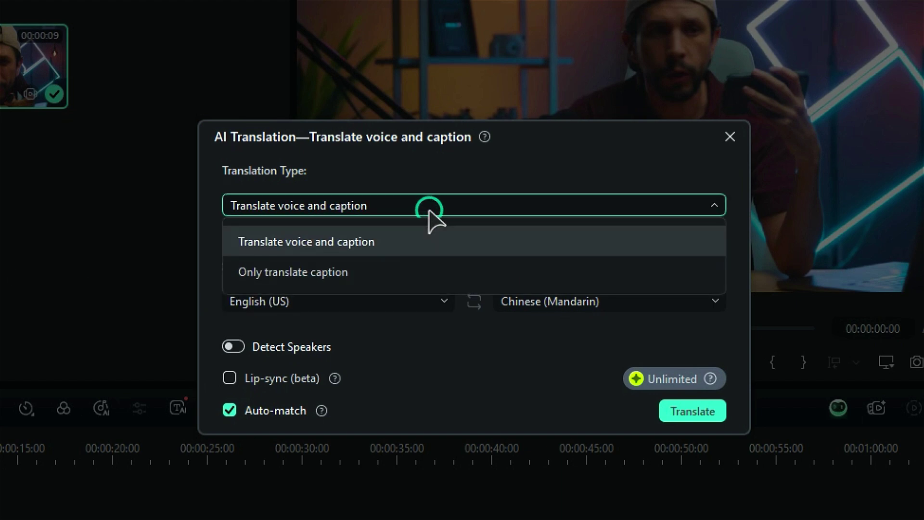
left_click(420, 254)
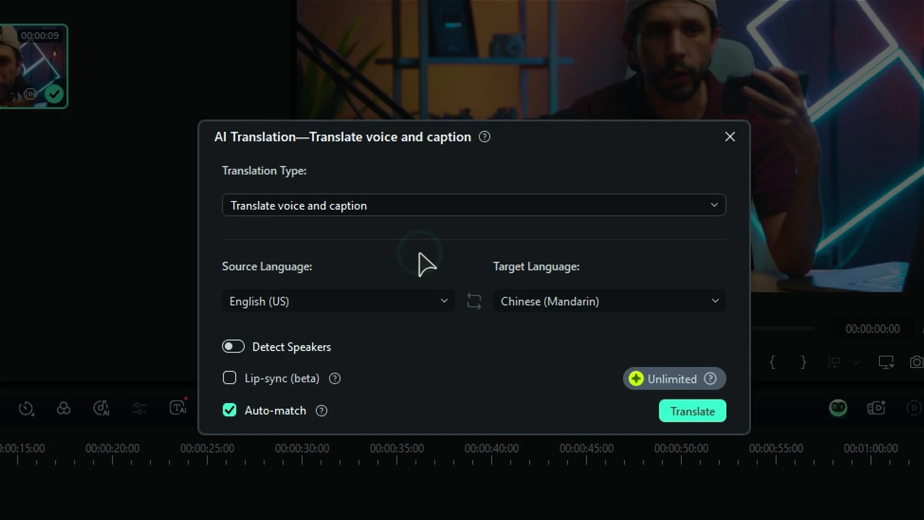
left_click(422, 297)
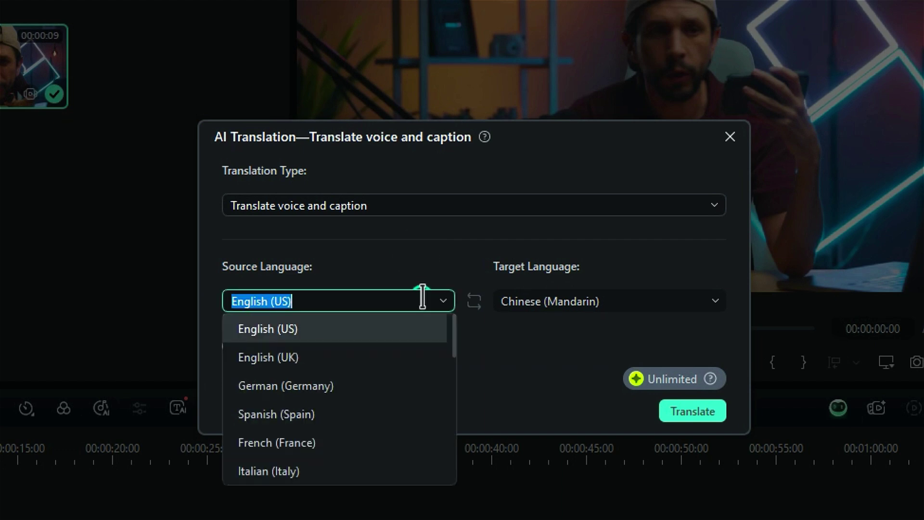
left_click(410, 332)
left_click(544, 308)
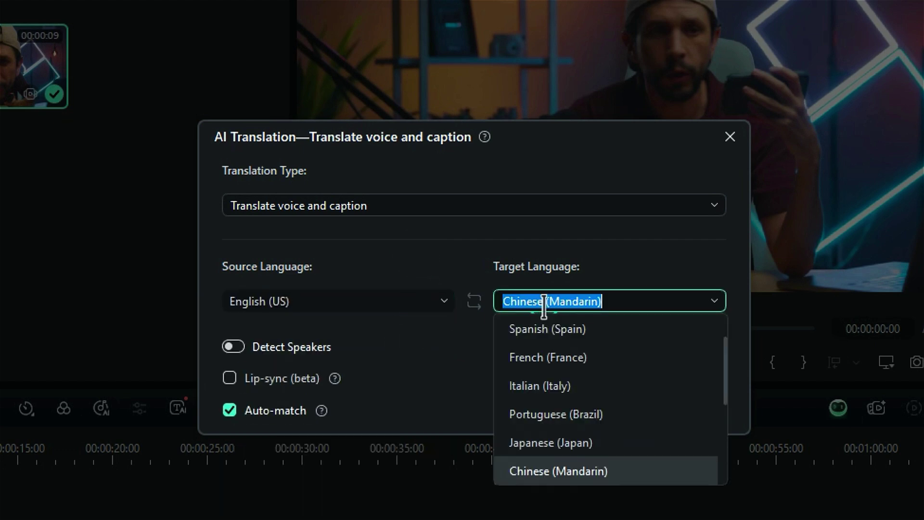
scroll(594, 368, "up", 3)
left_click(587, 359)
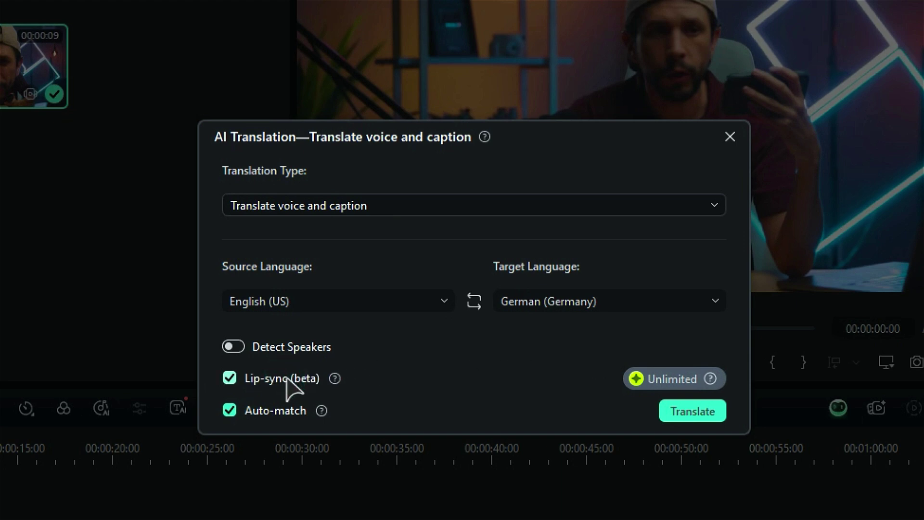
left_click(686, 414)
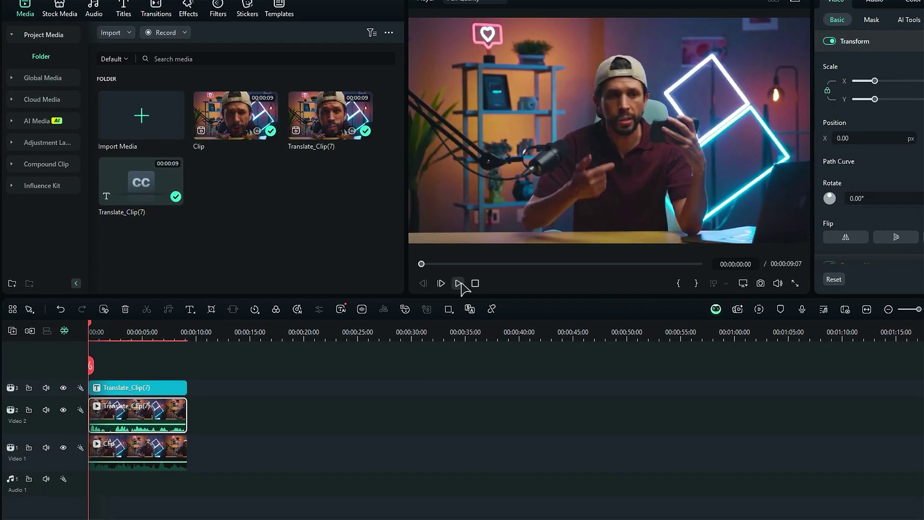
- Play the German-translated clip, then toggle Video 2 visibility repeatedly to compare with the original
left_click(460, 283)
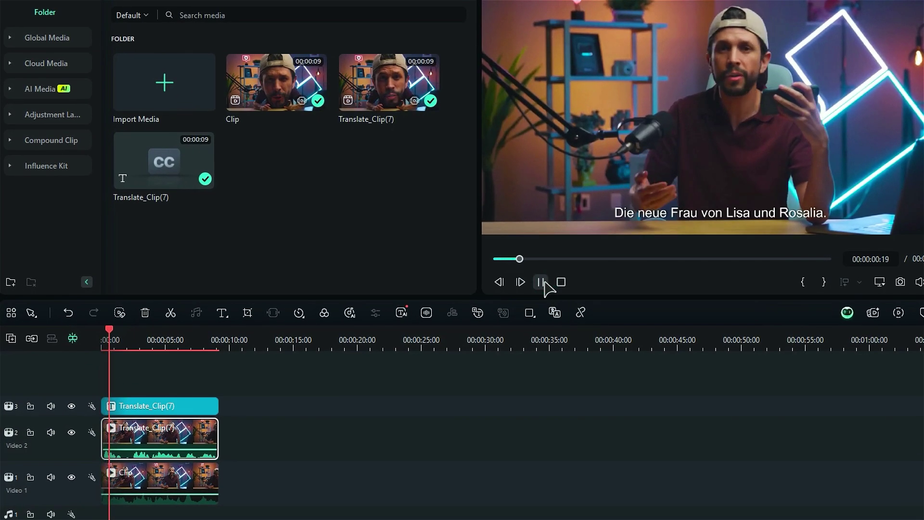
left_click(542, 282)
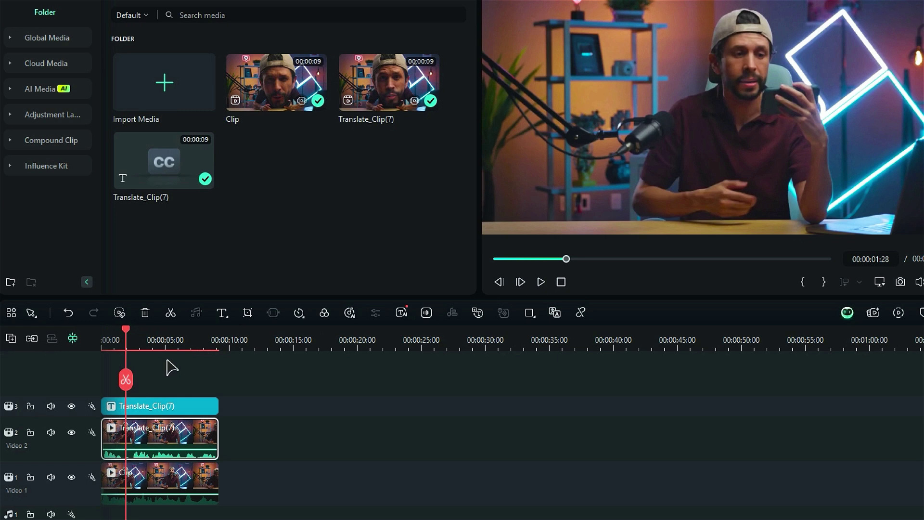
left_click(72, 433)
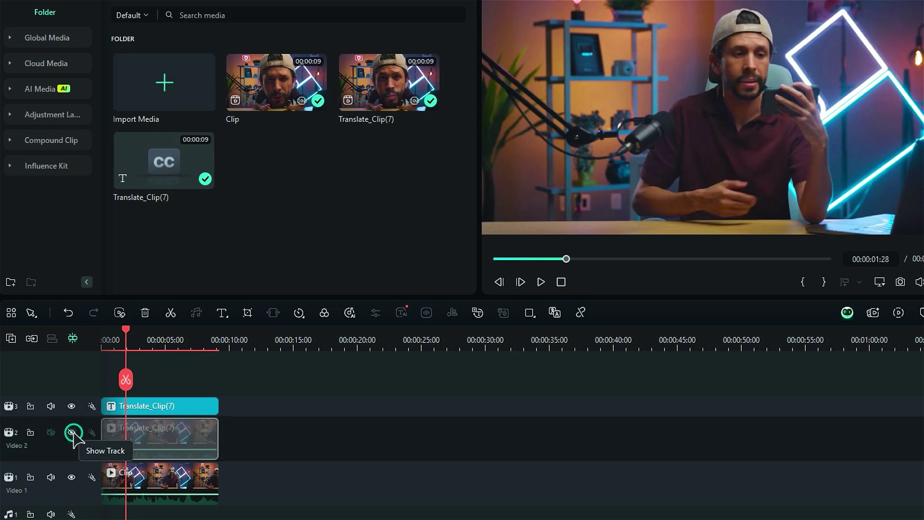
left_click(72, 433)
left_click(72, 433)
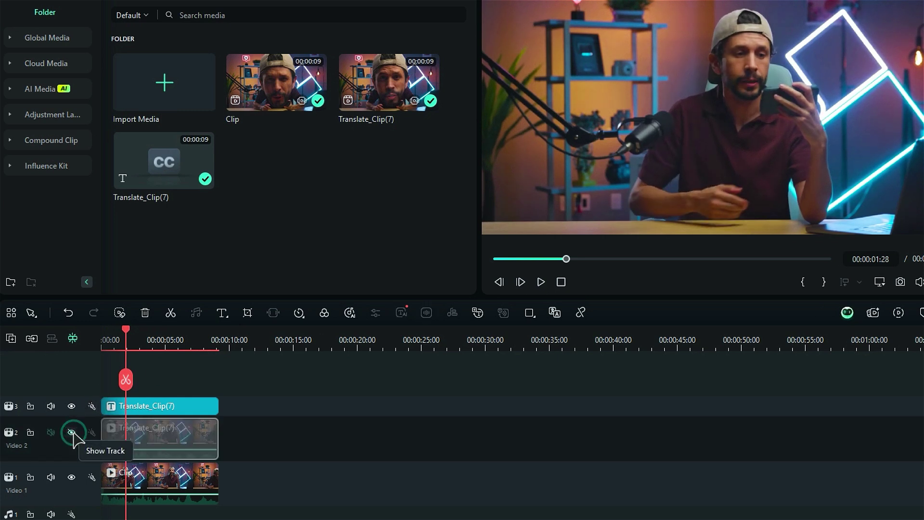
left_click(72, 433)
left_click(71, 432)
left_click(72, 433)
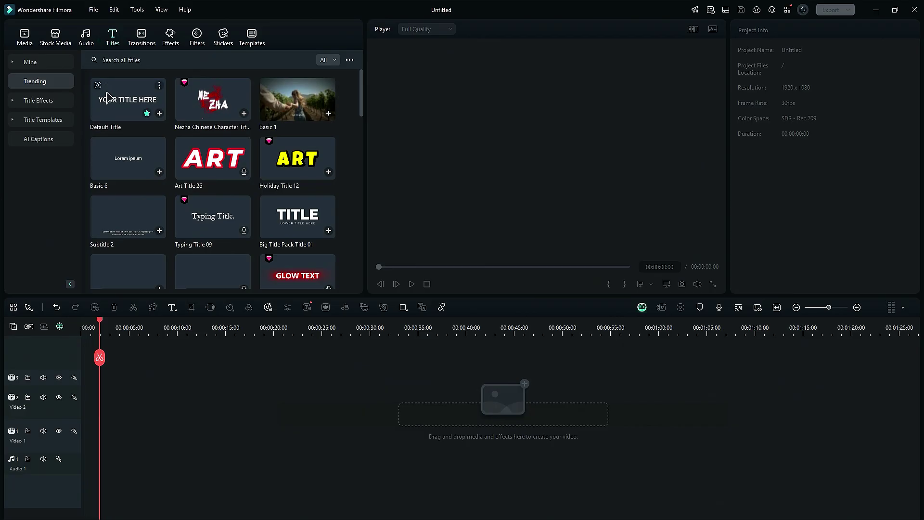
- Put a Default Title at the start of Video 1, replace its text with the script, set size 18
left_click_drag(106, 98, 135, 371)
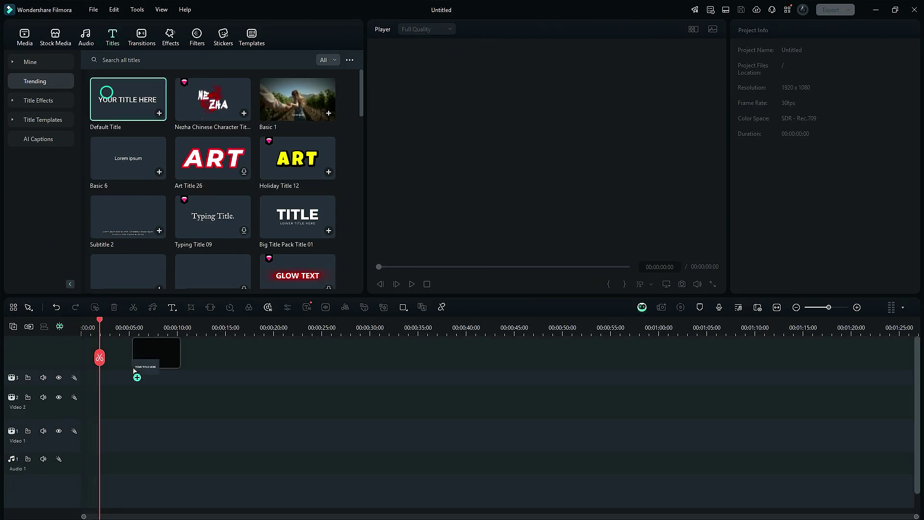
left_click_drag(87, 432, 530, 437)
left_click(751, 31)
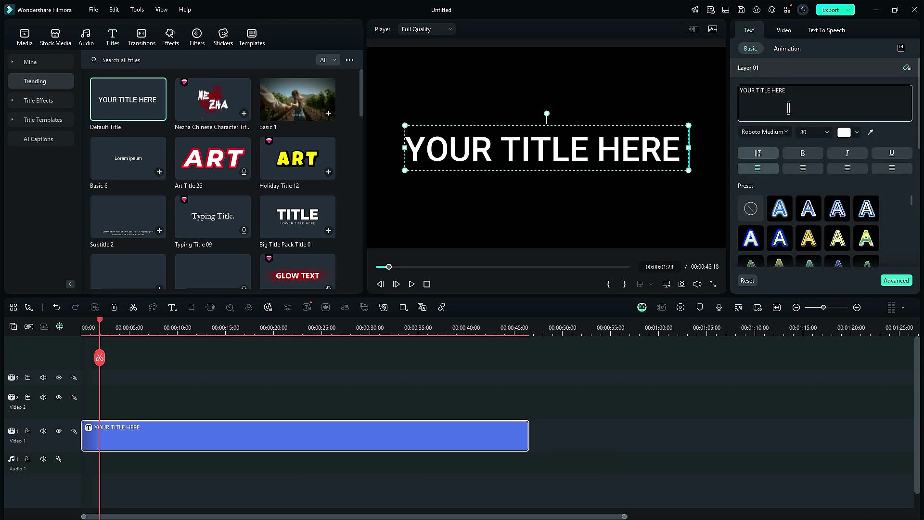
left_click(789, 108)
key("ctrl+a")
key("ctrl+v")
left_click(830, 132)
type("18")
key("Return")
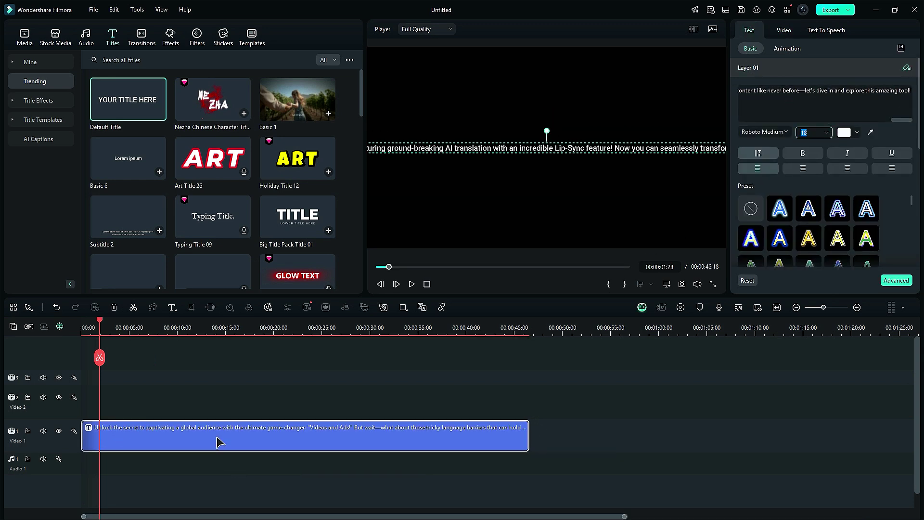
right_click(212, 435)
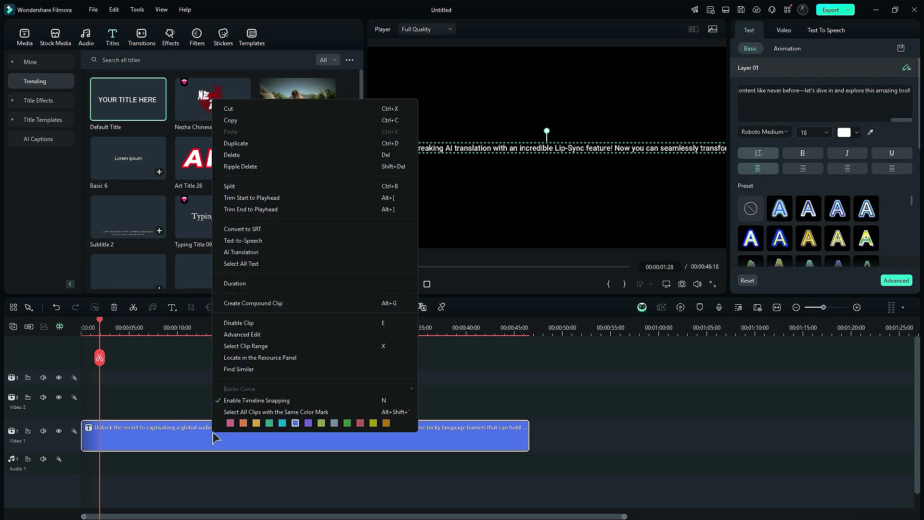
- Generate an English (UK) text-to-speech voice-over from the title's script
left_click(243, 241)
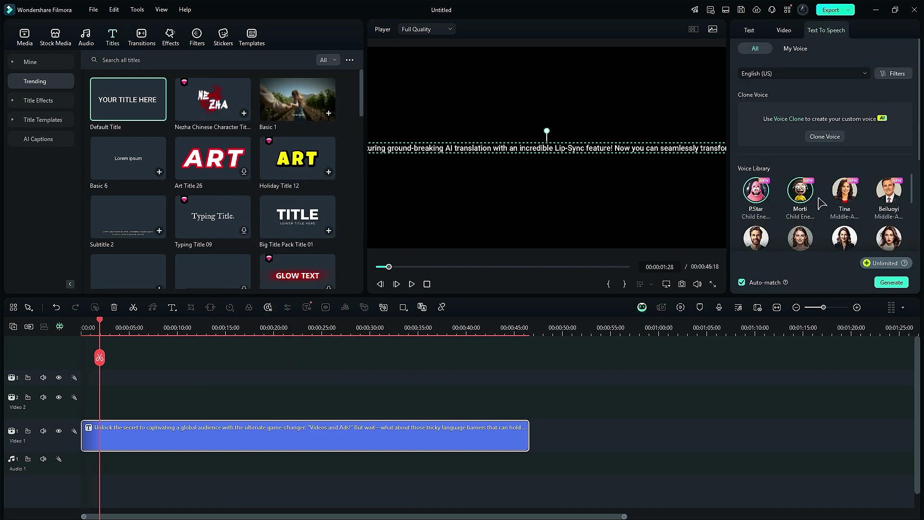
left_click(868, 76)
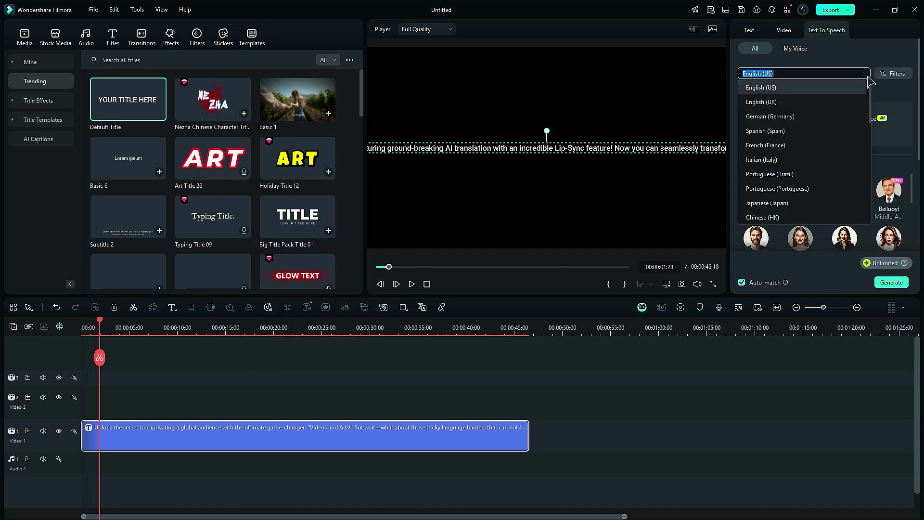
left_click(860, 102)
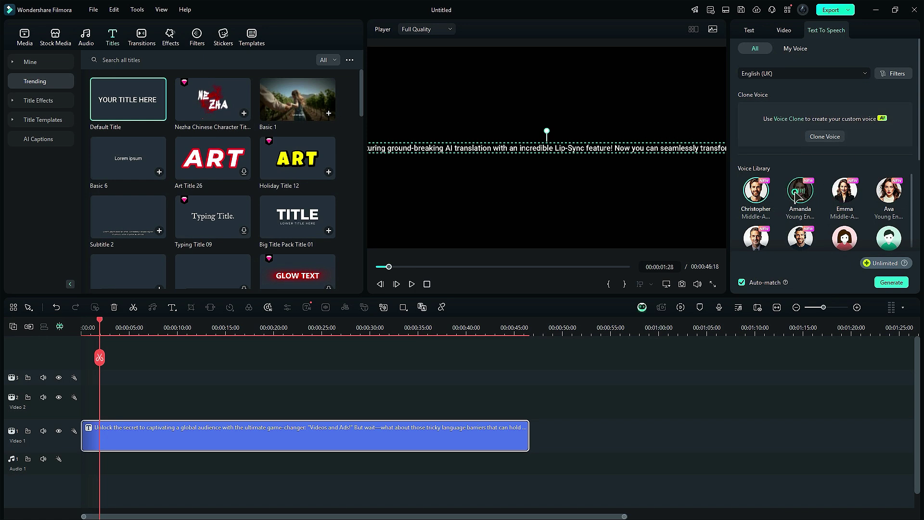
scroll(799, 199, "down", 5)
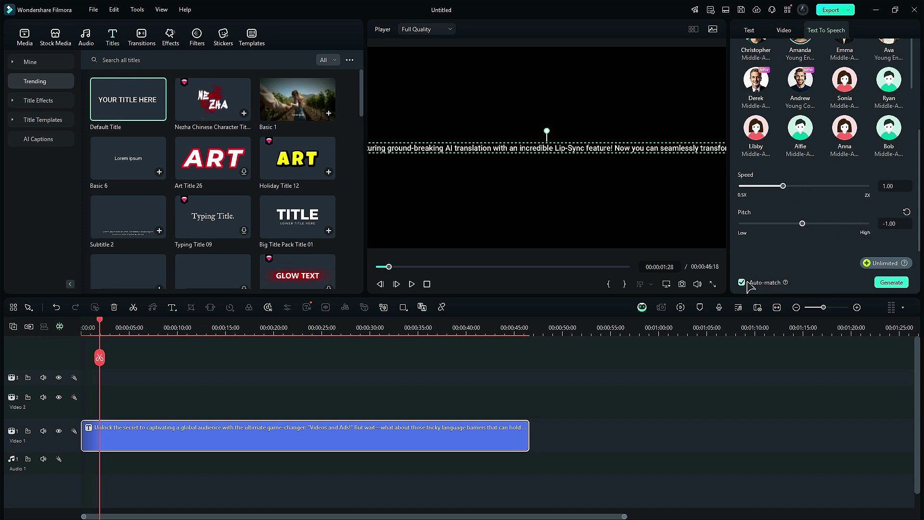
left_click(892, 284)
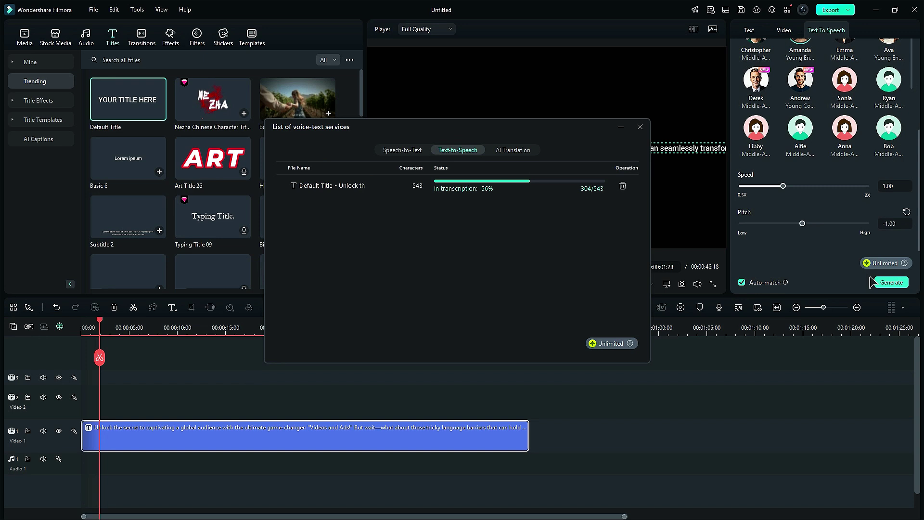